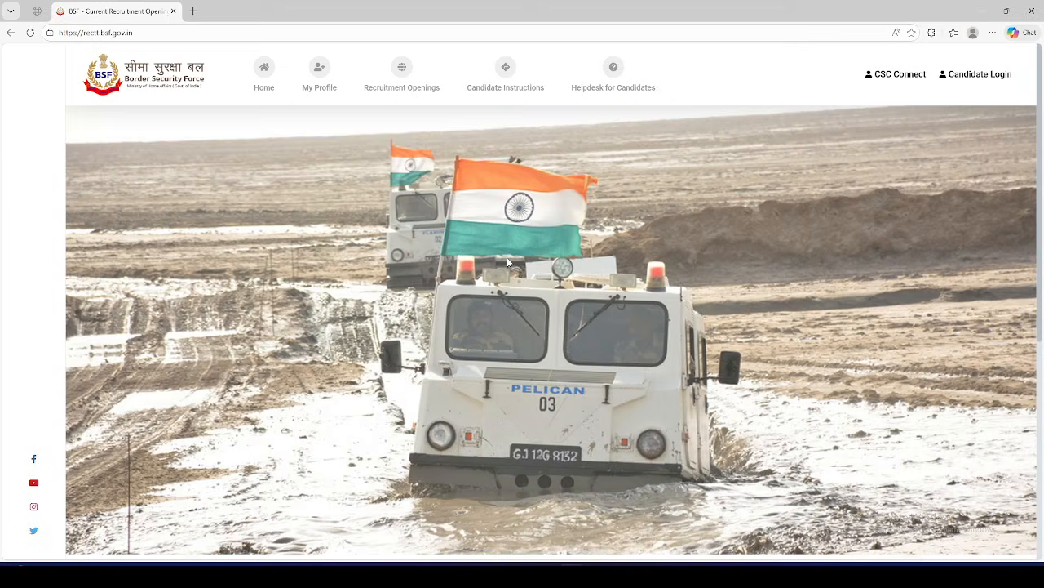
Step: Open the advertisement for Constable (GD) recruitment under Sports Quota (Phase-3) 2025 and go to its first page
scroll(523, 283, "down", 5)
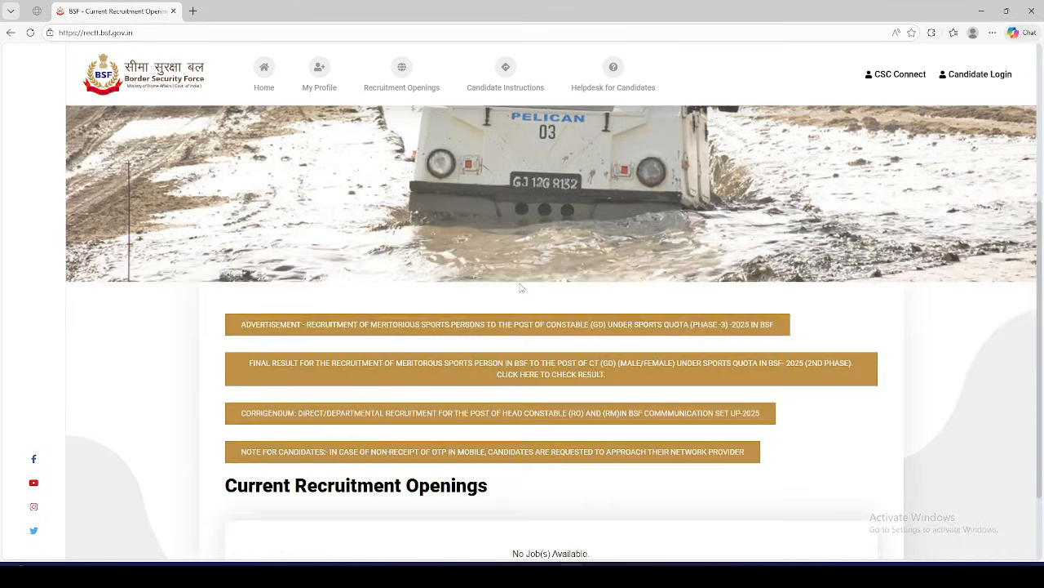
scroll(392, 397, "up", 2)
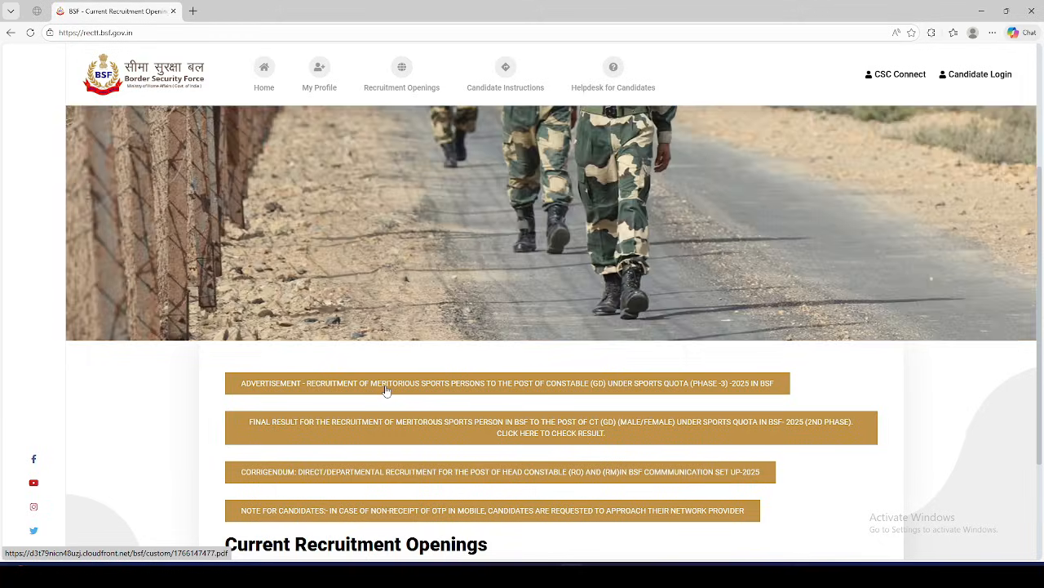
left_click(387, 391)
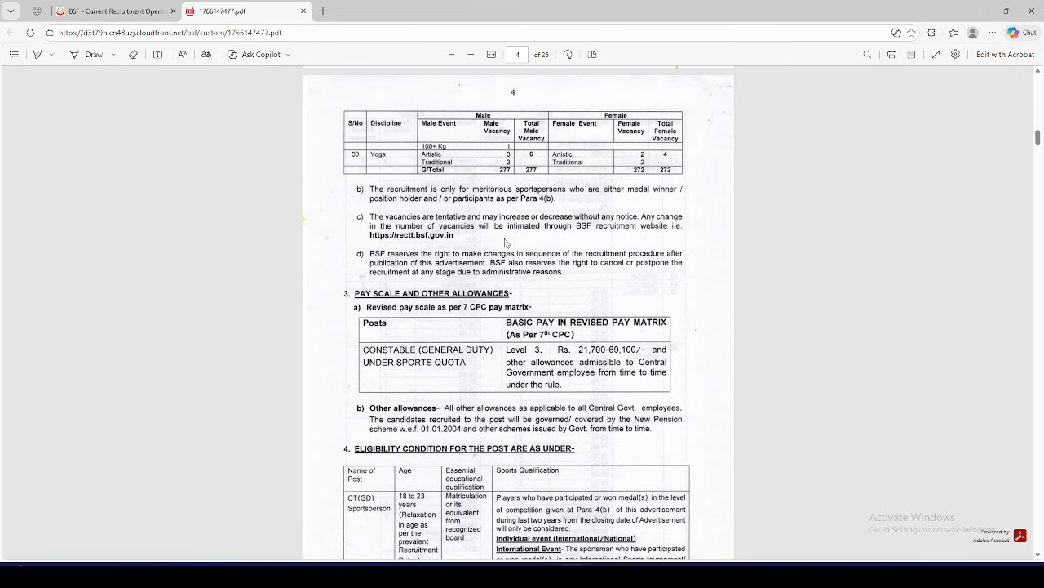
scroll(518, 253, "up", 10)
scroll(531, 259, "up", 15)
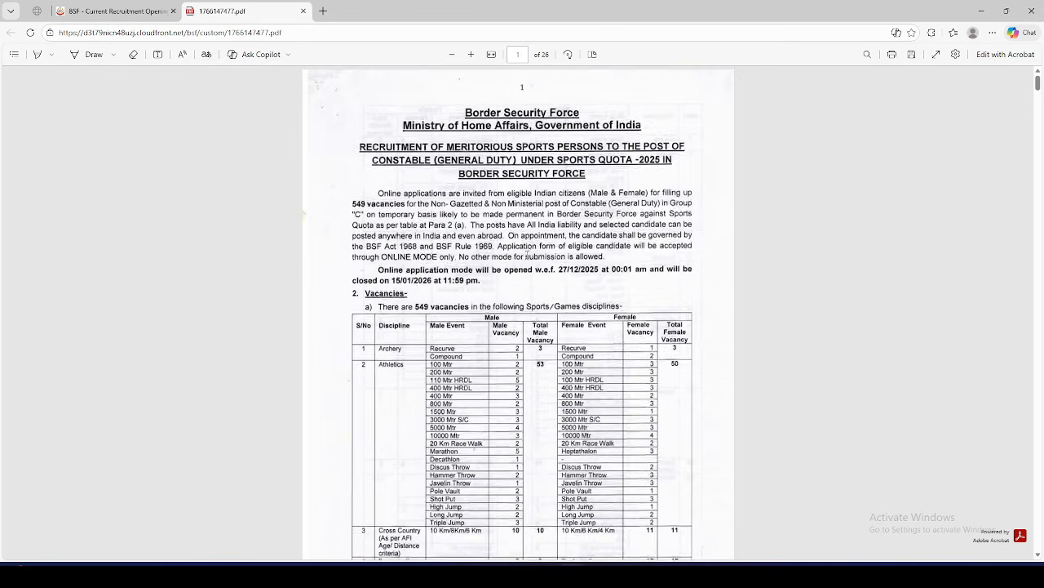
scroll(532, 252, "up", 4)
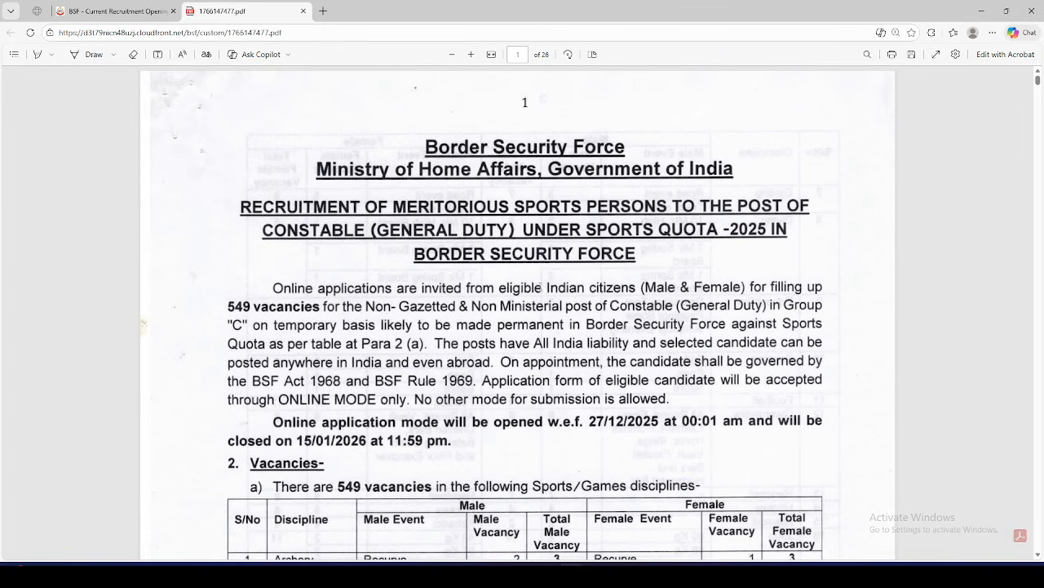
Step: Examine the online application opening and closing dates in the notice's introduction
scroll(540, 288, "down", 3)
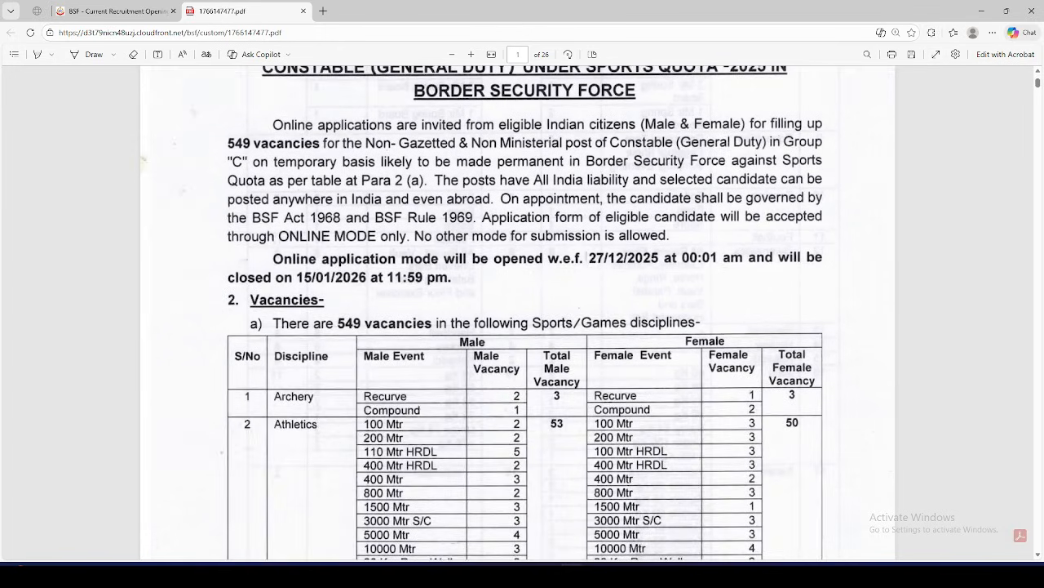
left_click_drag(589, 259, 658, 258)
left_click(642, 259)
right_click(657, 258)
left_click(499, 302)
Step: Examine the Vacancies section's discipline-wise male and female vacancy table through to its grand total
scroll(359, 302, "down", 4)
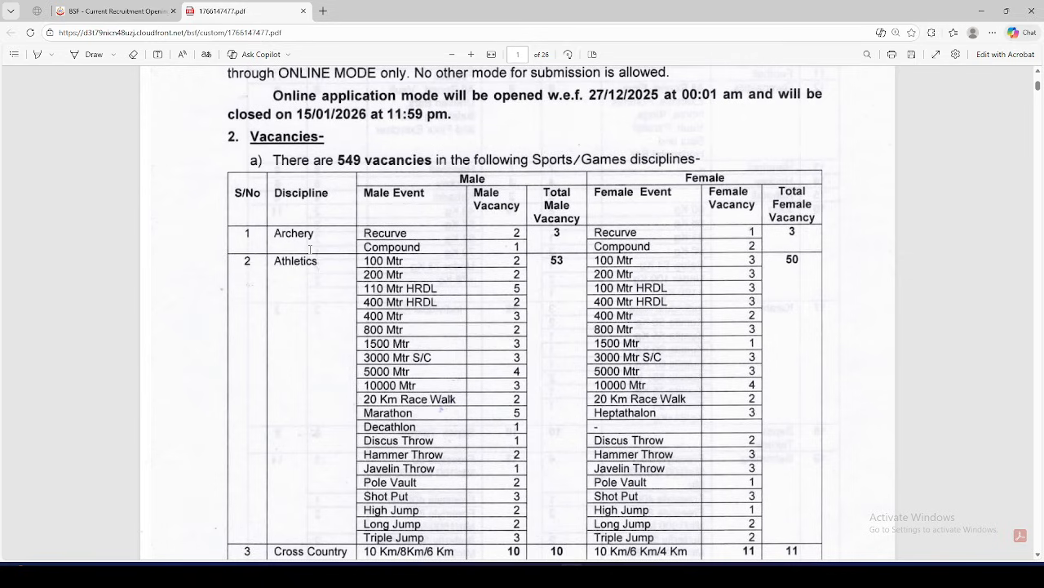
double_click(341, 160)
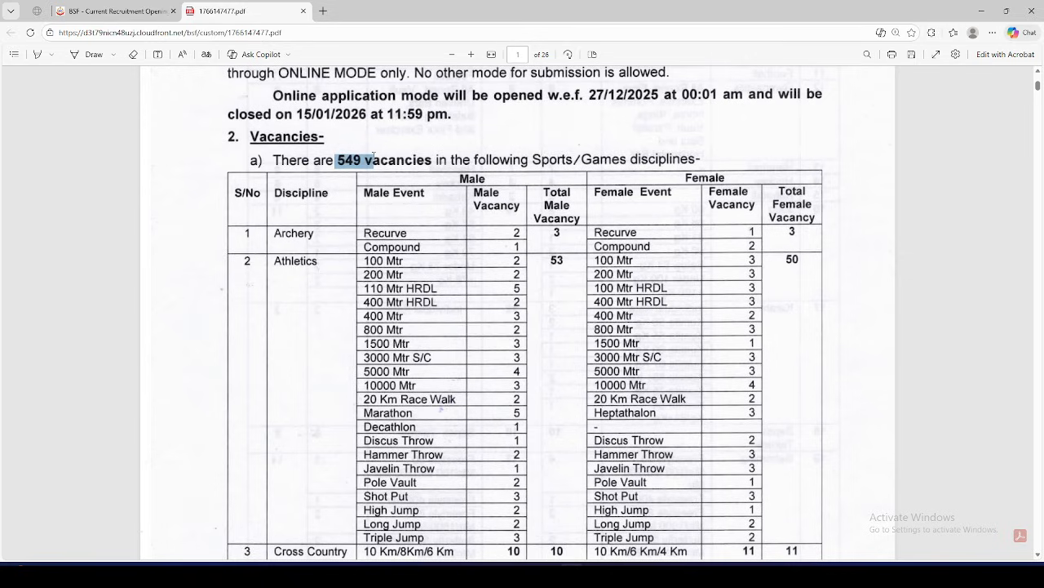
left_click(327, 160)
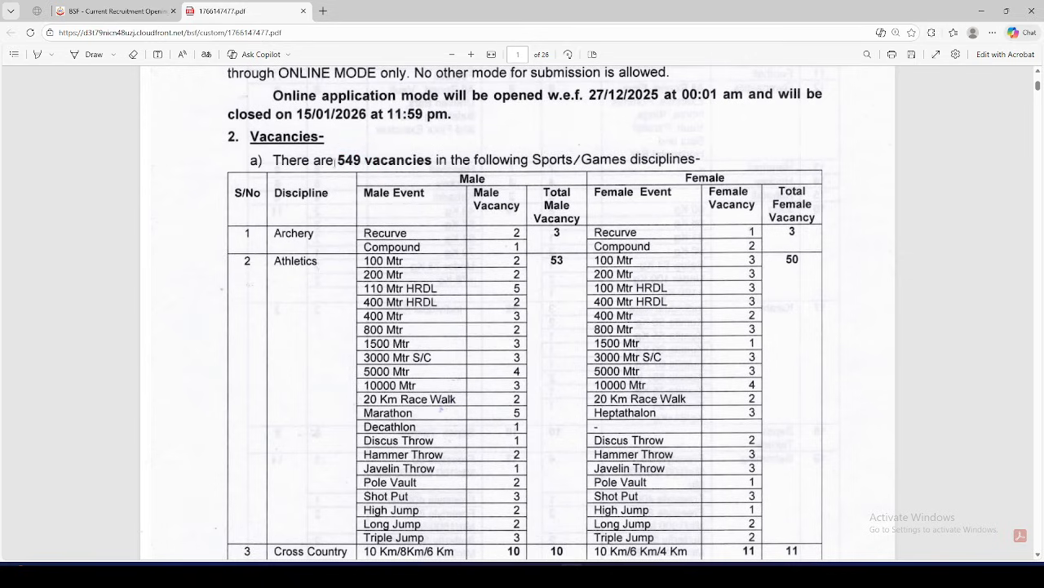
scroll(323, 232, "down", 3)
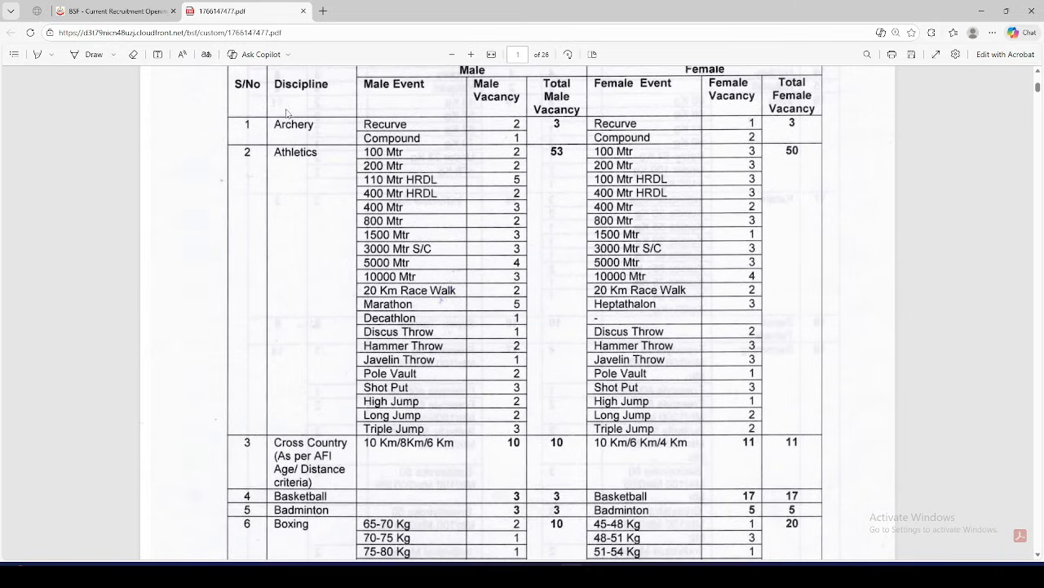
scroll(277, 260, "down", 8)
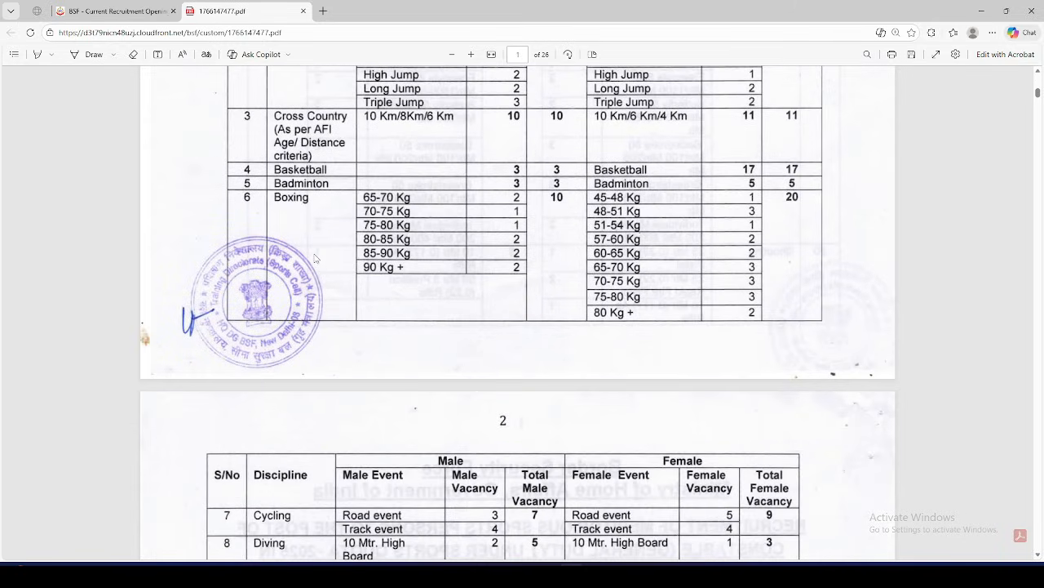
scroll(319, 261, "down", 1)
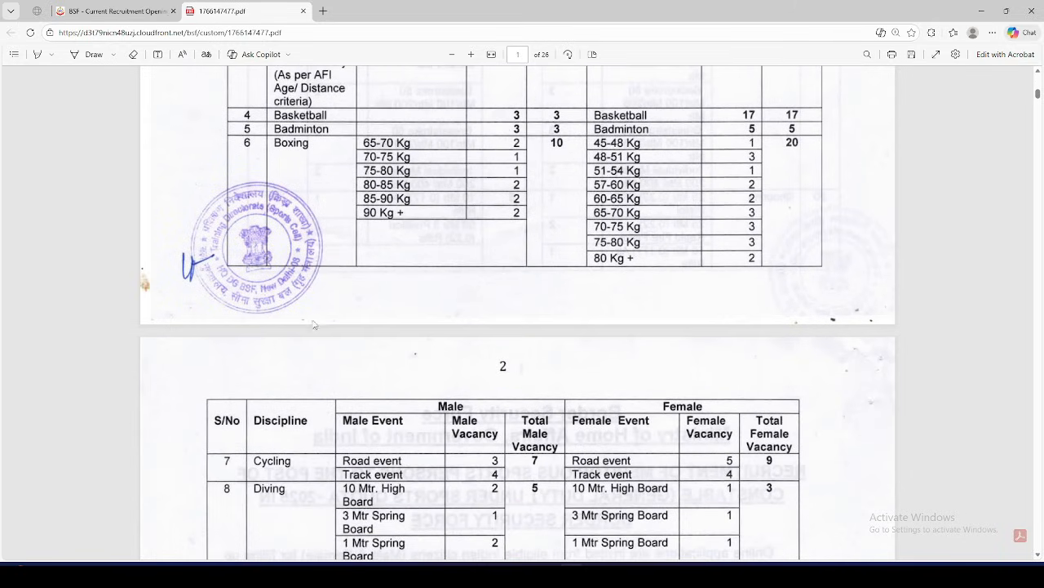
scroll(315, 325, "down", 5)
scroll(315, 397, "up", 20)
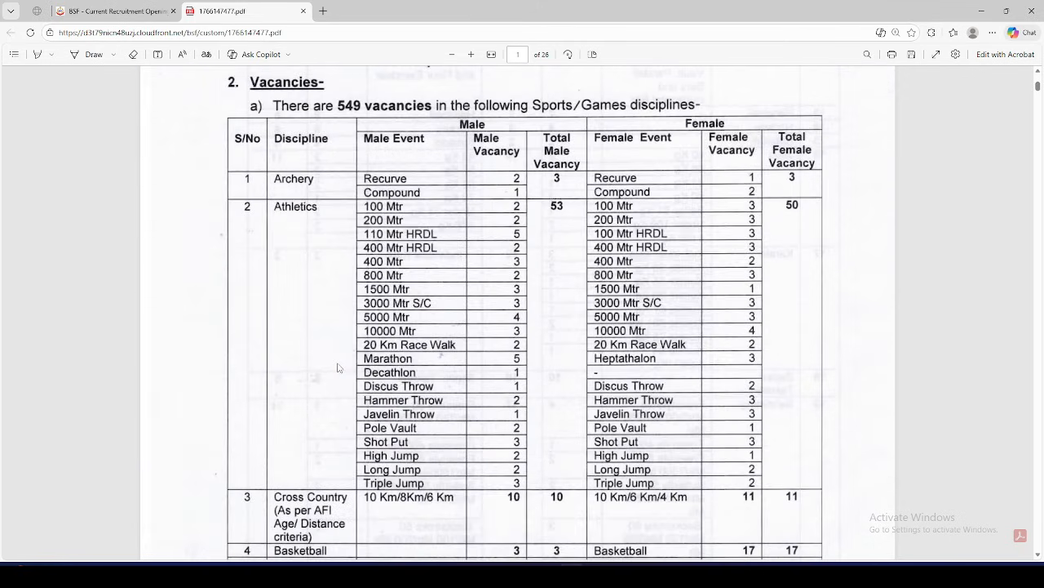
scroll(372, 313, "down", 4)
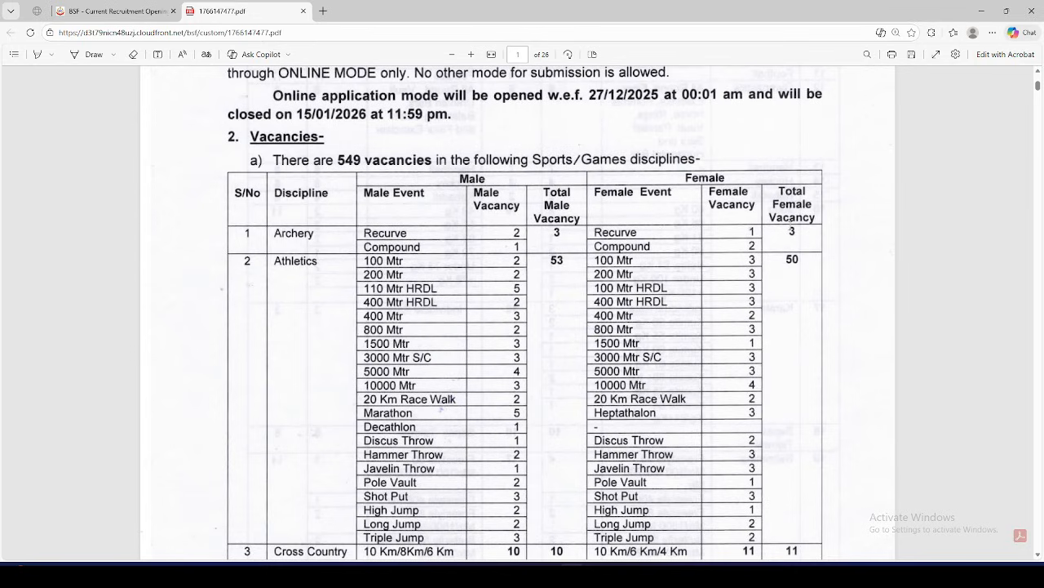
scroll(632, 301, "down", 15)
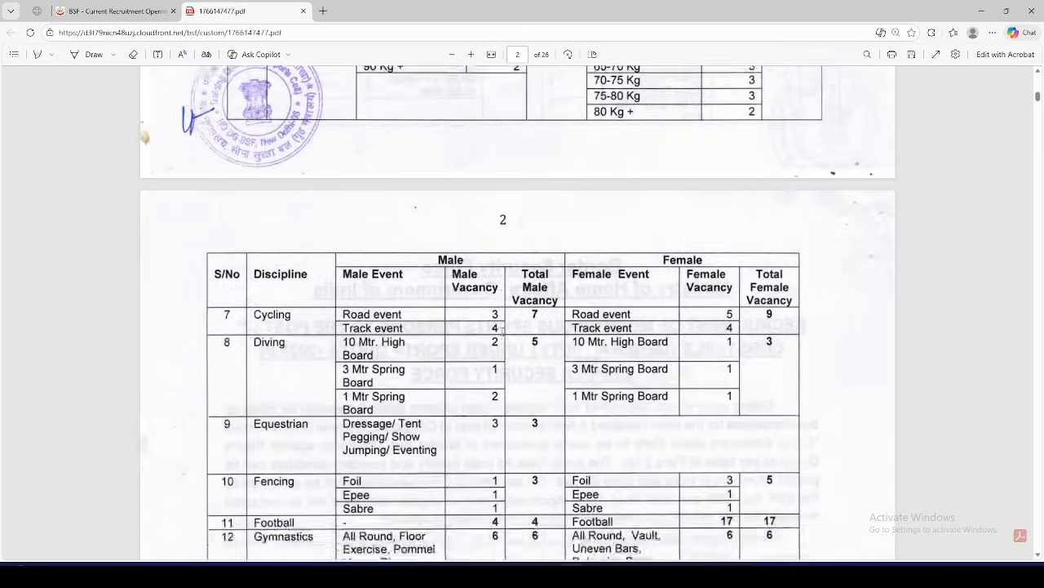
scroll(502, 331, "down", 10)
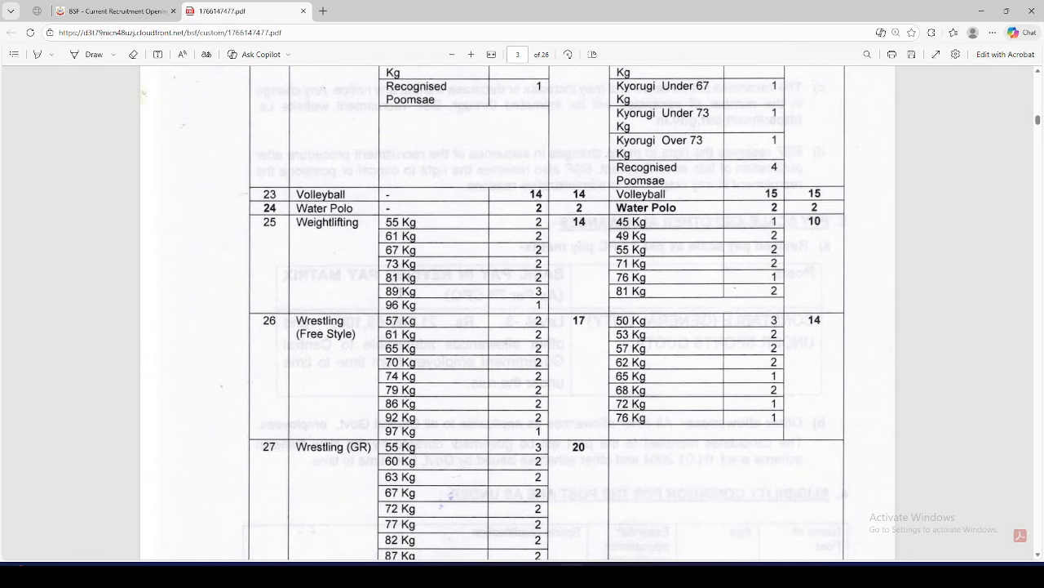
scroll(400, 288, "down", 10)
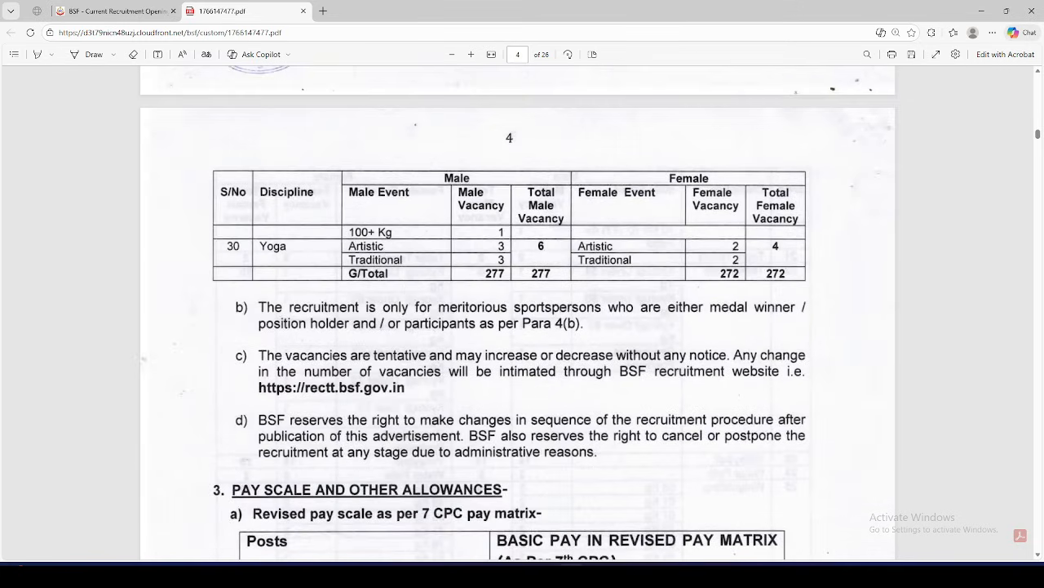
Step: Examine the pay scale and other allowances for the Constable (General Duty) post in section 3
scroll(522, 310, "down", 3)
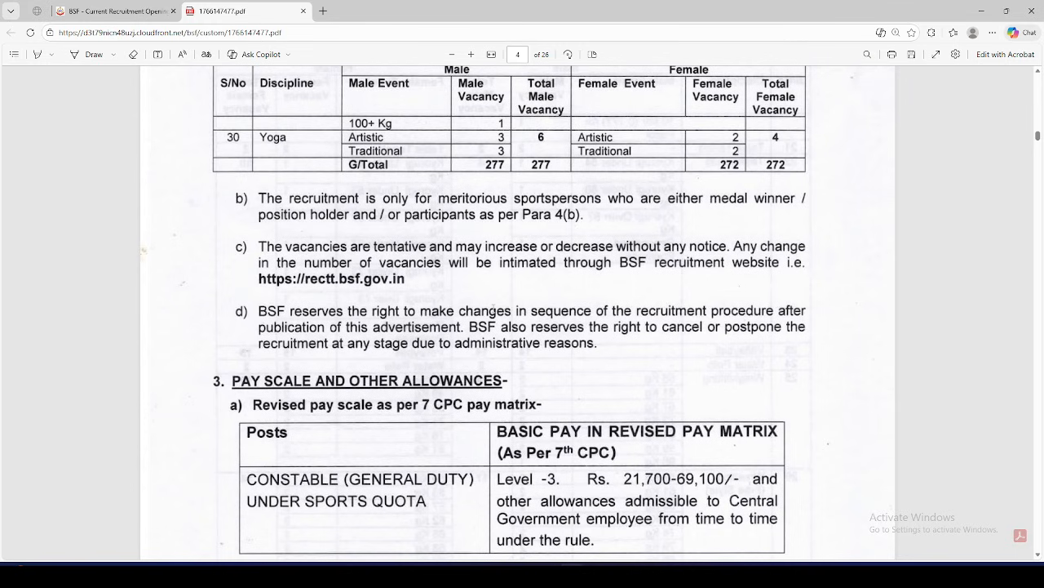
scroll(457, 322, "down", 2)
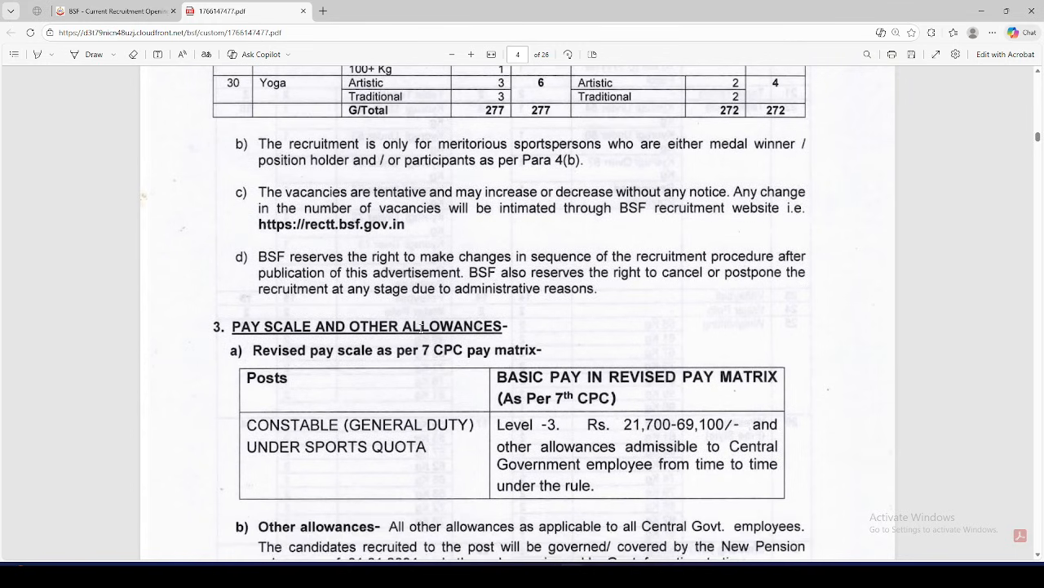
scroll(424, 331, "down", 1)
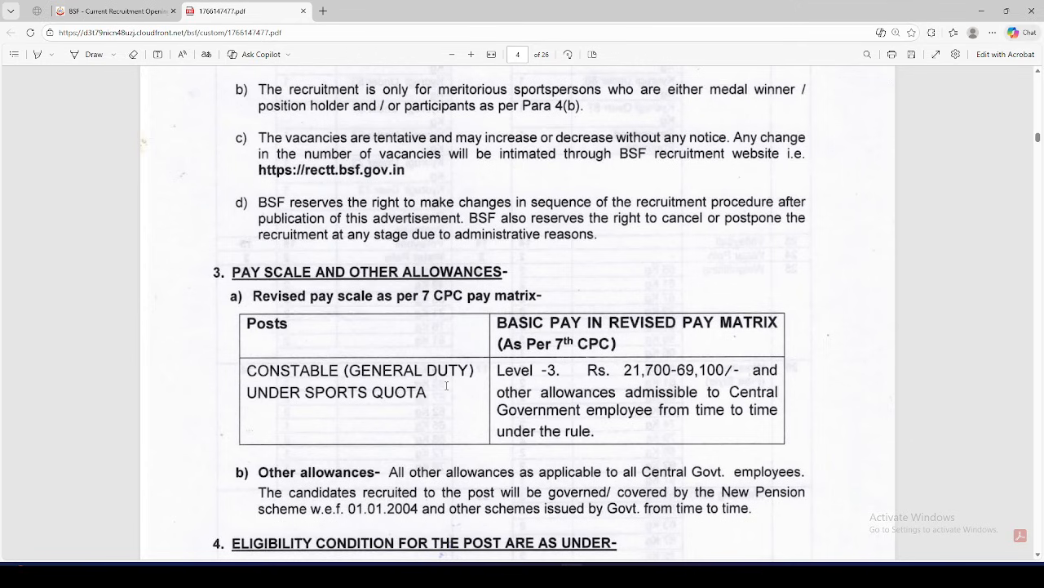
scroll(447, 385, "down", 3)
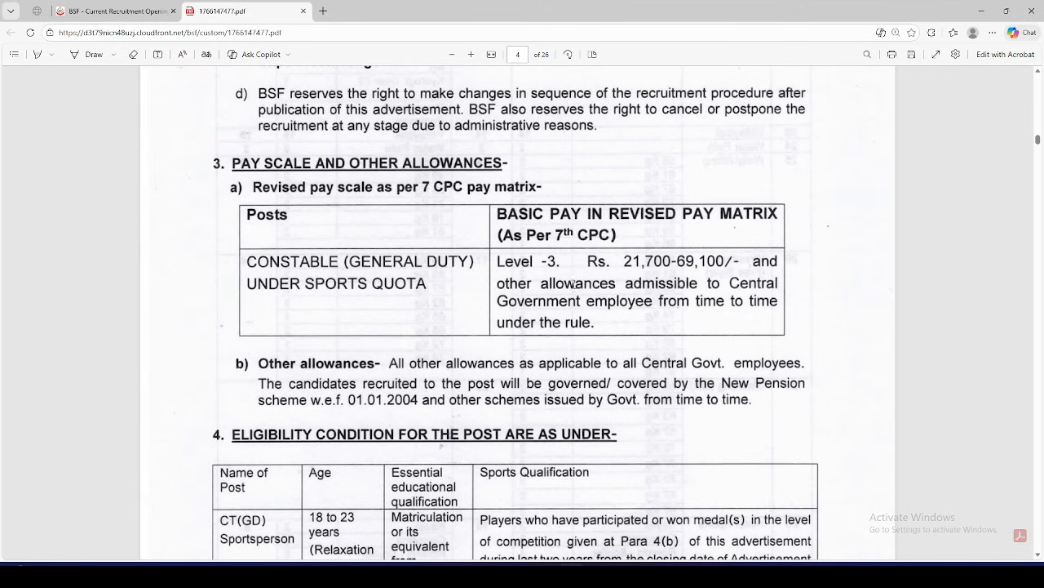
double_click(574, 284)
left_click(581, 302)
Step: Examine the age, educational and sports qualification requirements in the eligibility table of section 4
scroll(457, 343, "down", 5)
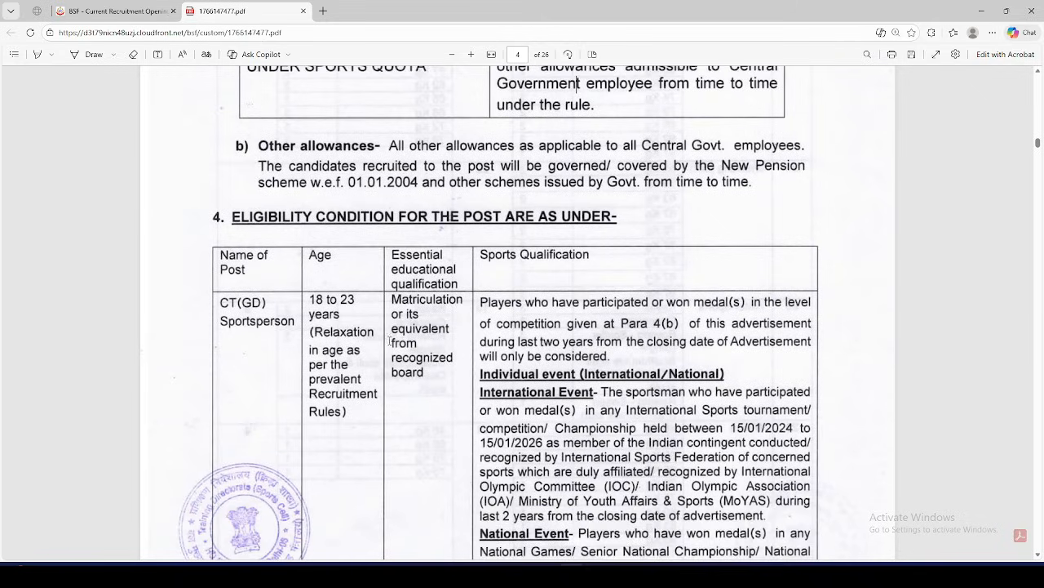
left_click(317, 304)
left_click_drag(394, 302, 459, 302)
left_click(392, 343)
scroll(279, 211, "down", 10)
scroll(278, 211, "up", 9)
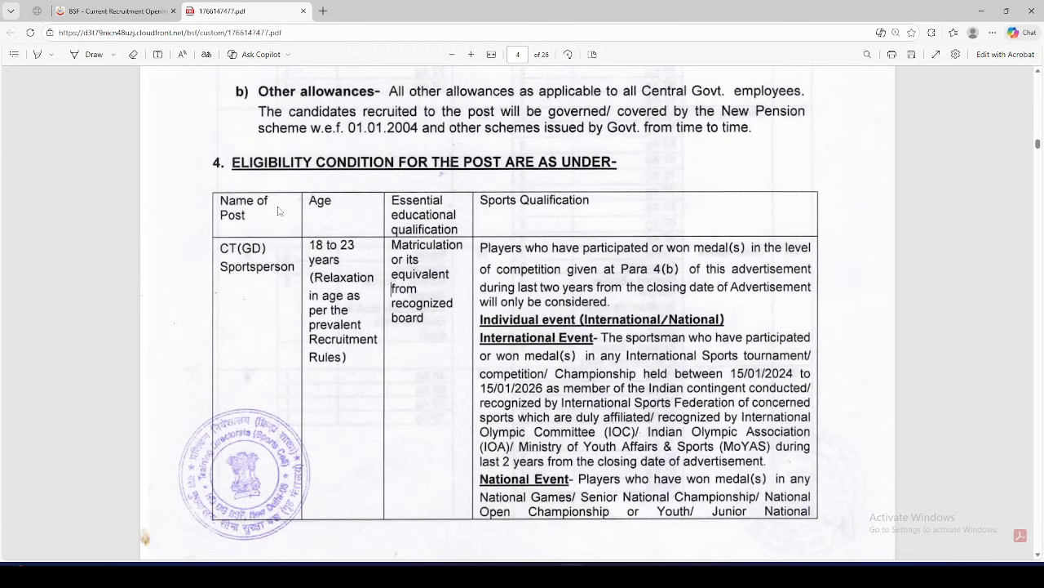
Step: Return to the BSF recruitment website and open the candidate login page
left_click(152, 14)
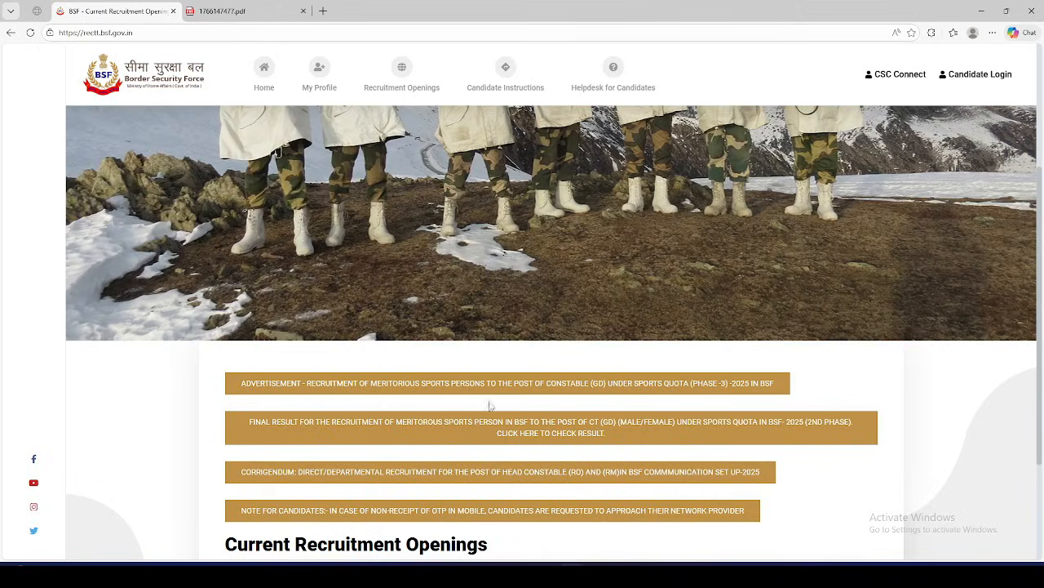
scroll(586, 360, "up", 3)
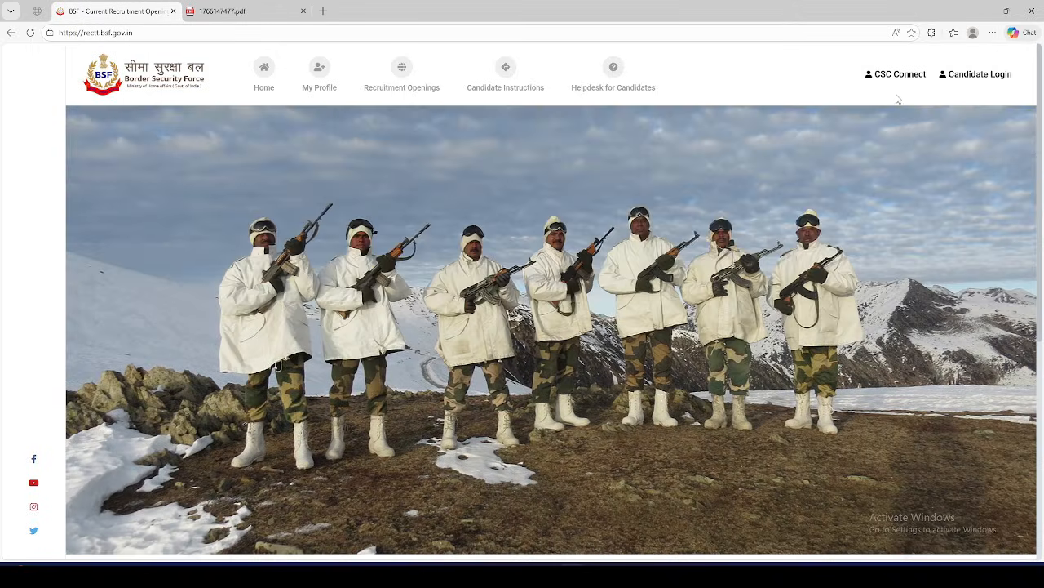
left_click(969, 78)
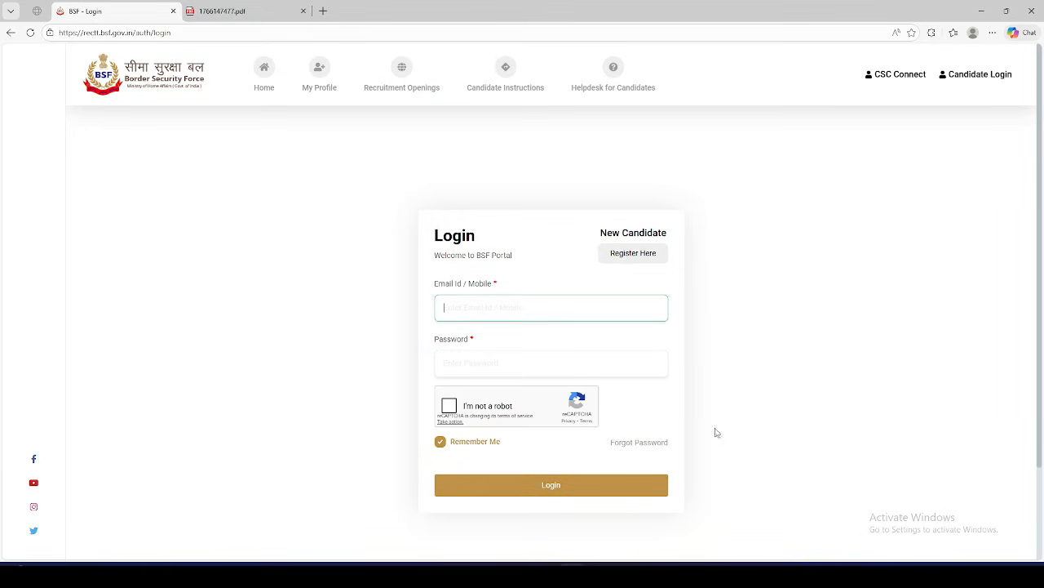
Step: View the CSC Connect login page and go back to the candidate login page
left_click(898, 79)
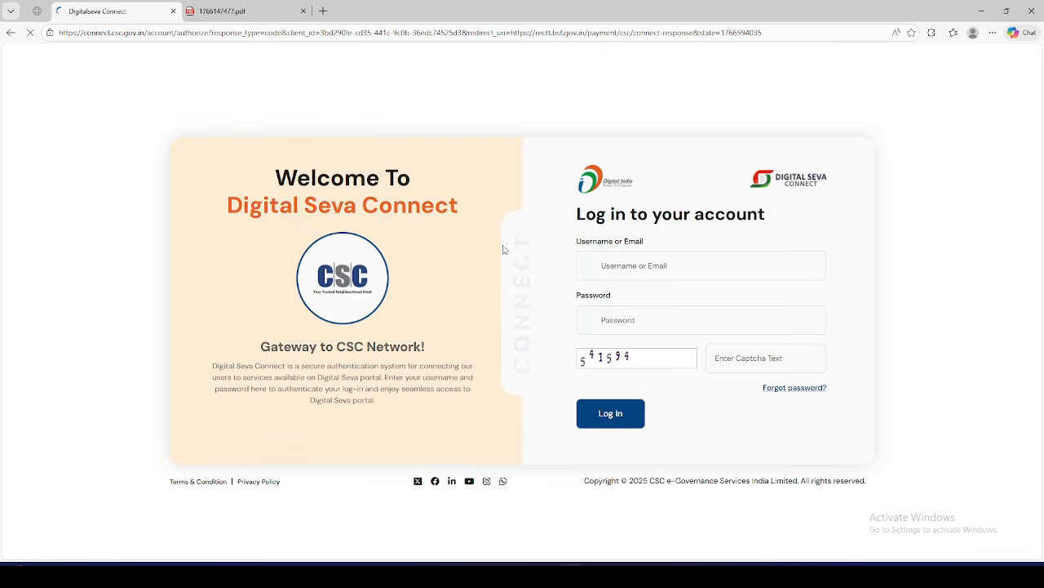
left_click(10, 33)
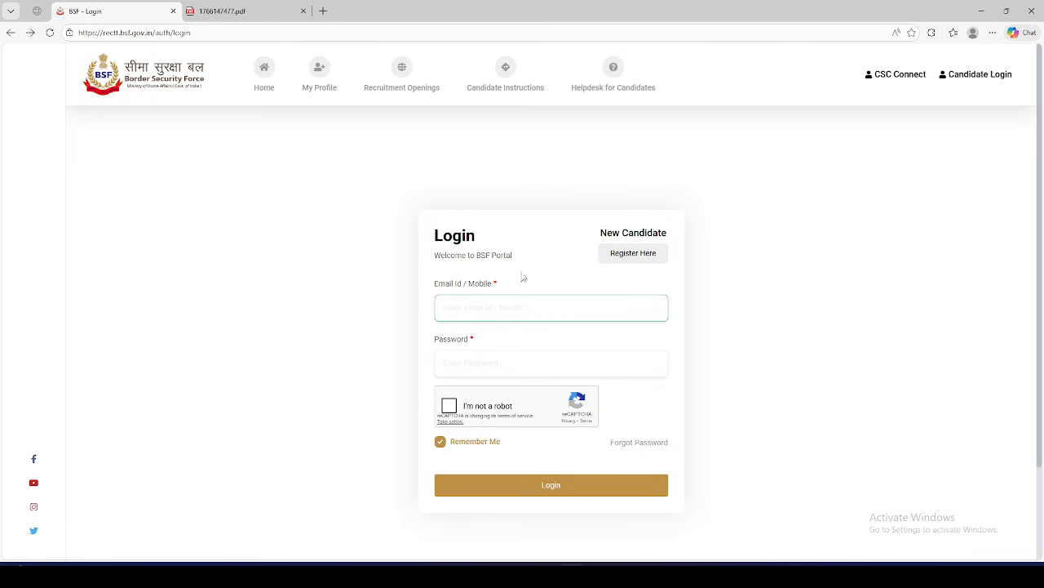
Step: Review the sections of the new candidate registration form, from Personal Information to Criteria, and return to the home page
left_click(632, 261)
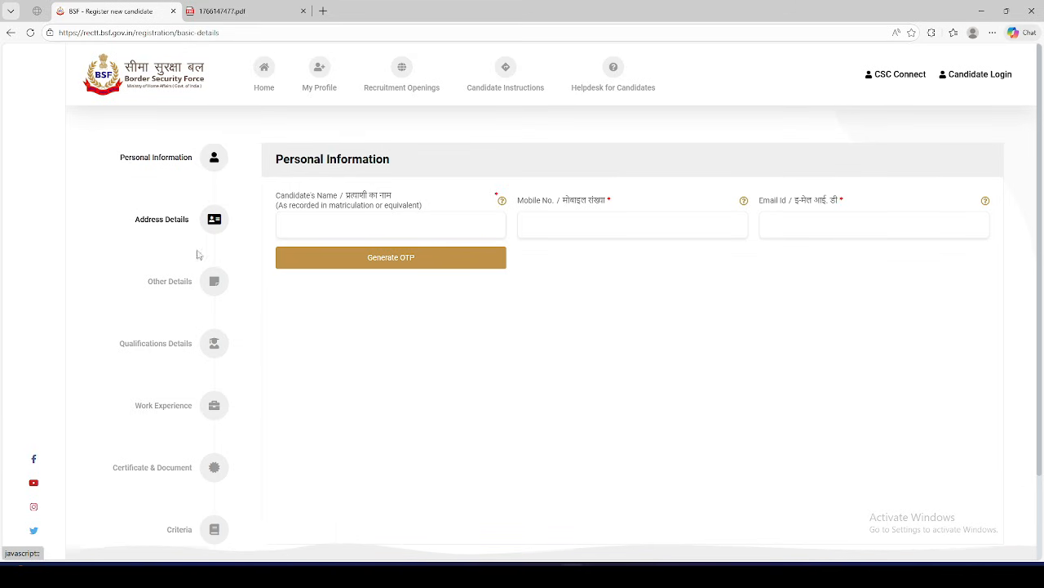
scroll(153, 277, "down", 2)
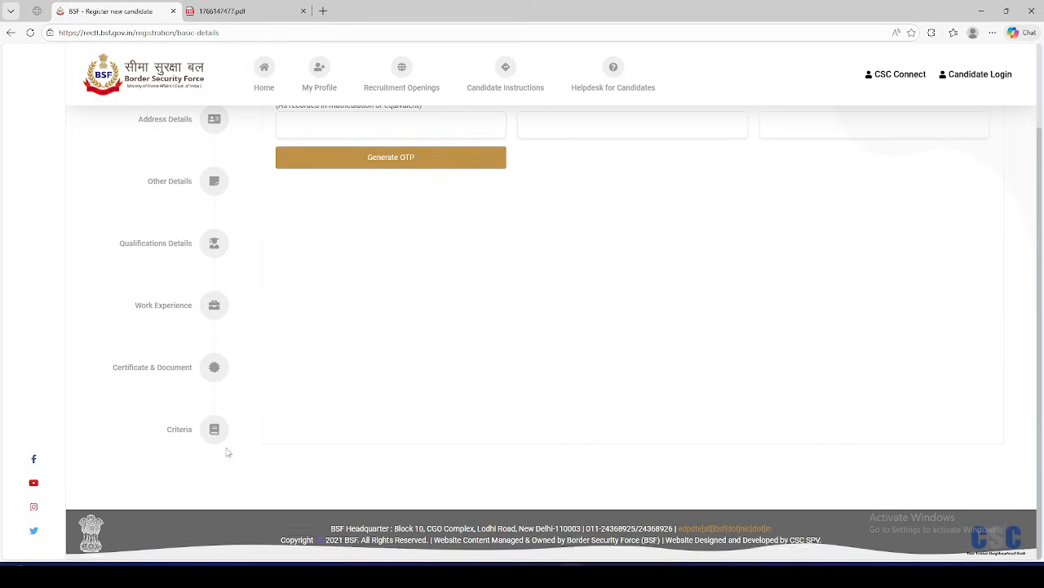
scroll(238, 422, "up", 1)
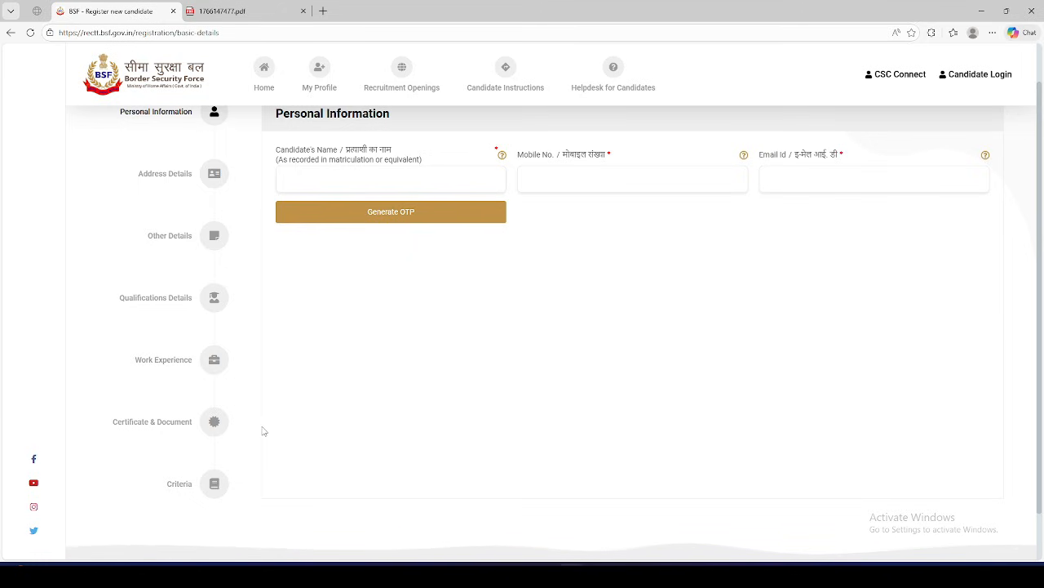
left_click(266, 72)
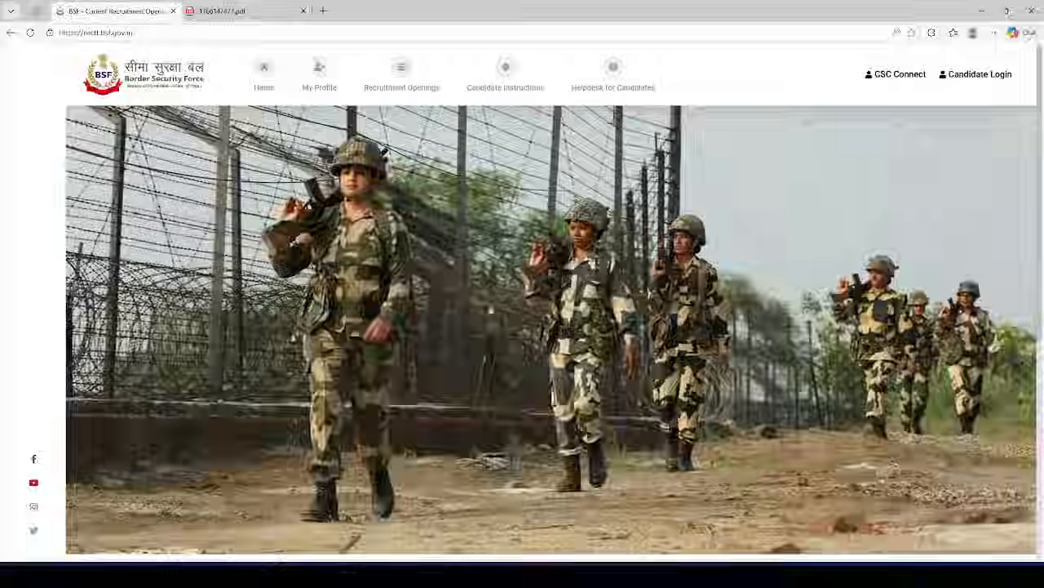